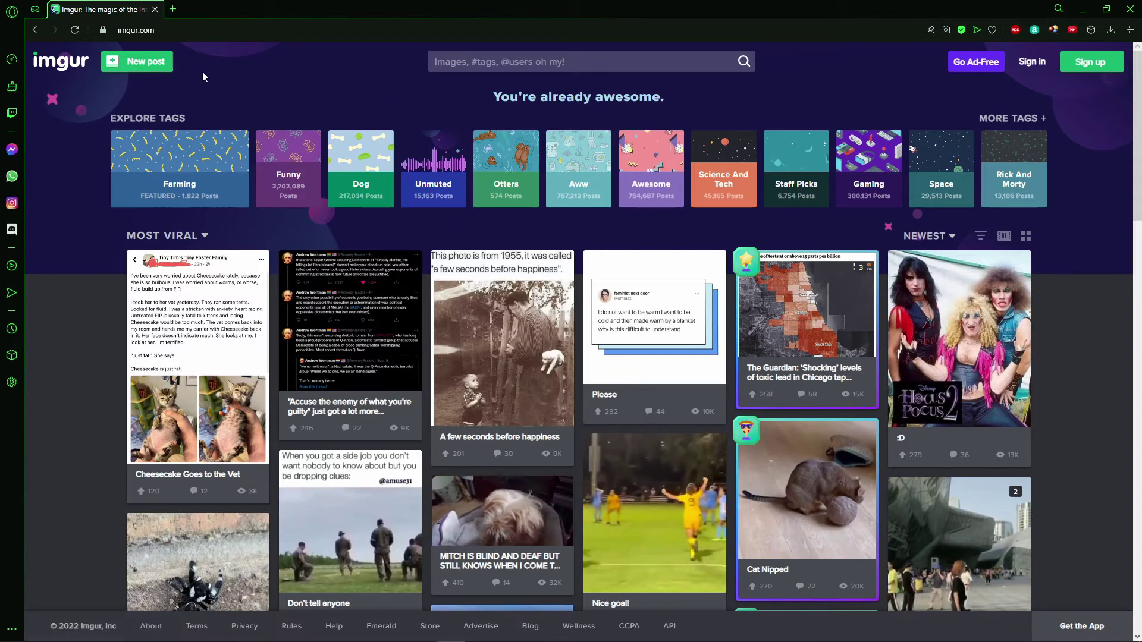
Step: Dismiss the new-post upload form, then copy the link of the How to moonwalk video
click(148, 63)
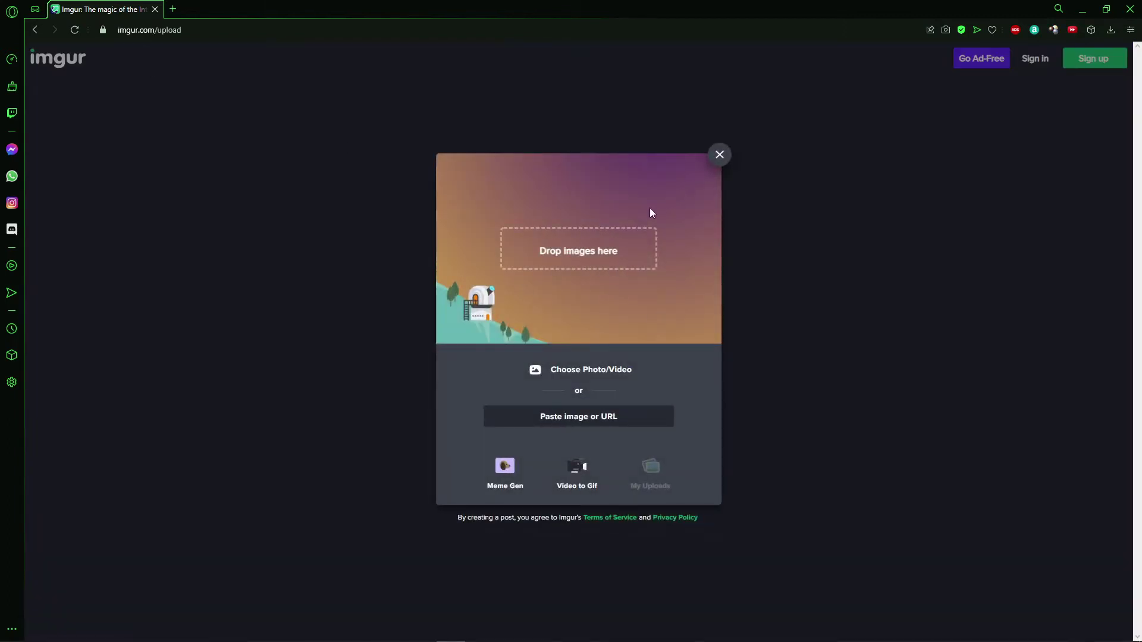
click(719, 158)
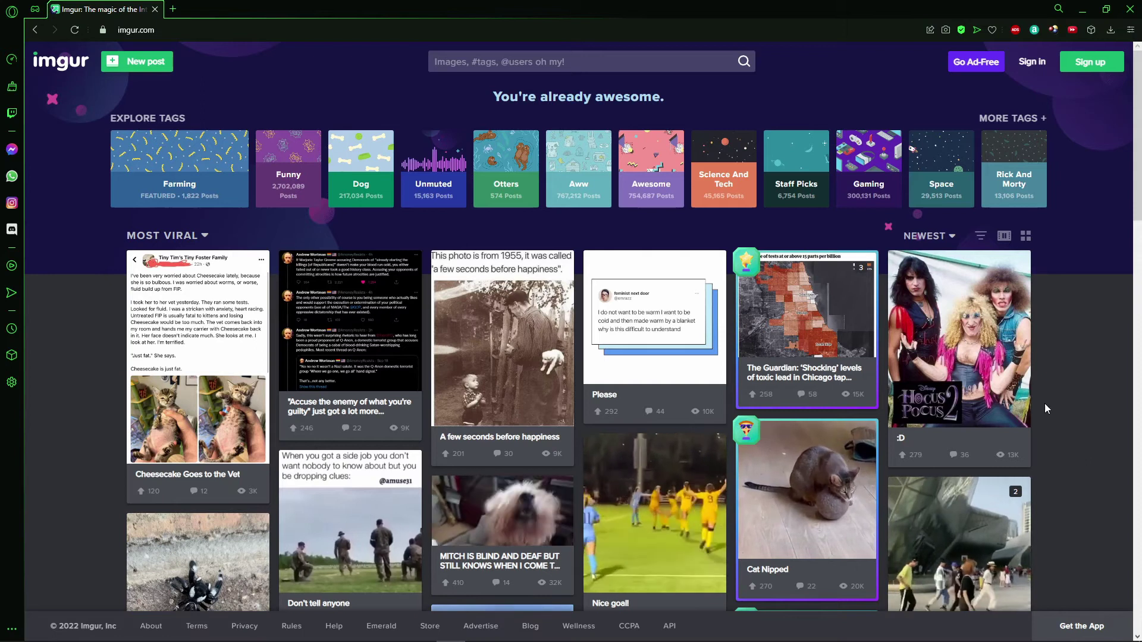
scroll(1039, 410, down, 2)
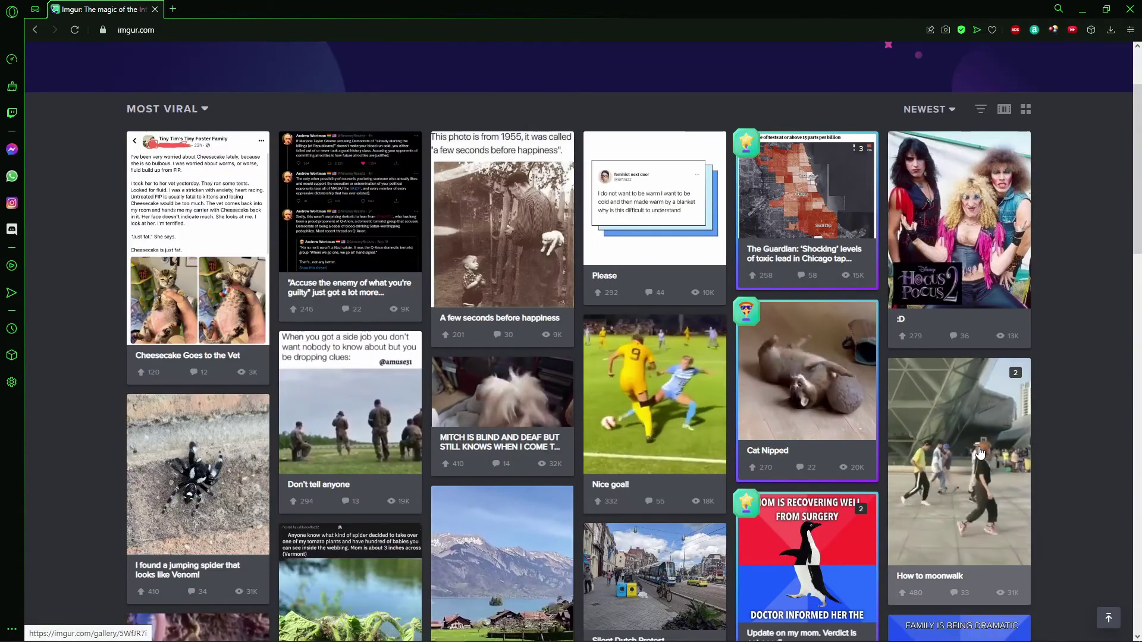
click(980, 449)
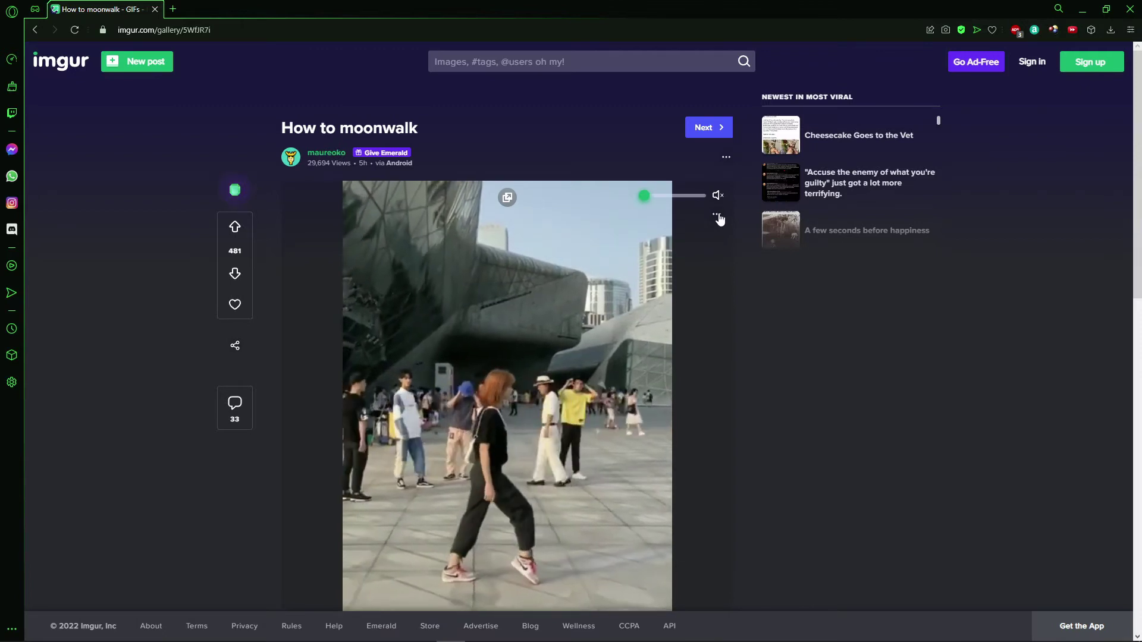
click(717, 217)
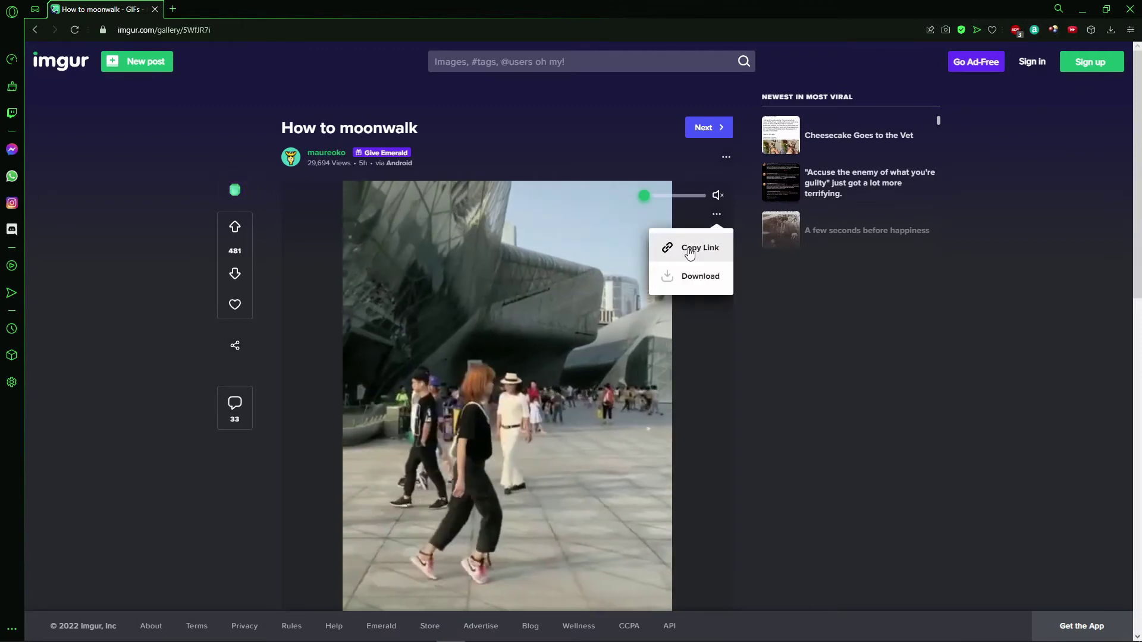
click(689, 257)
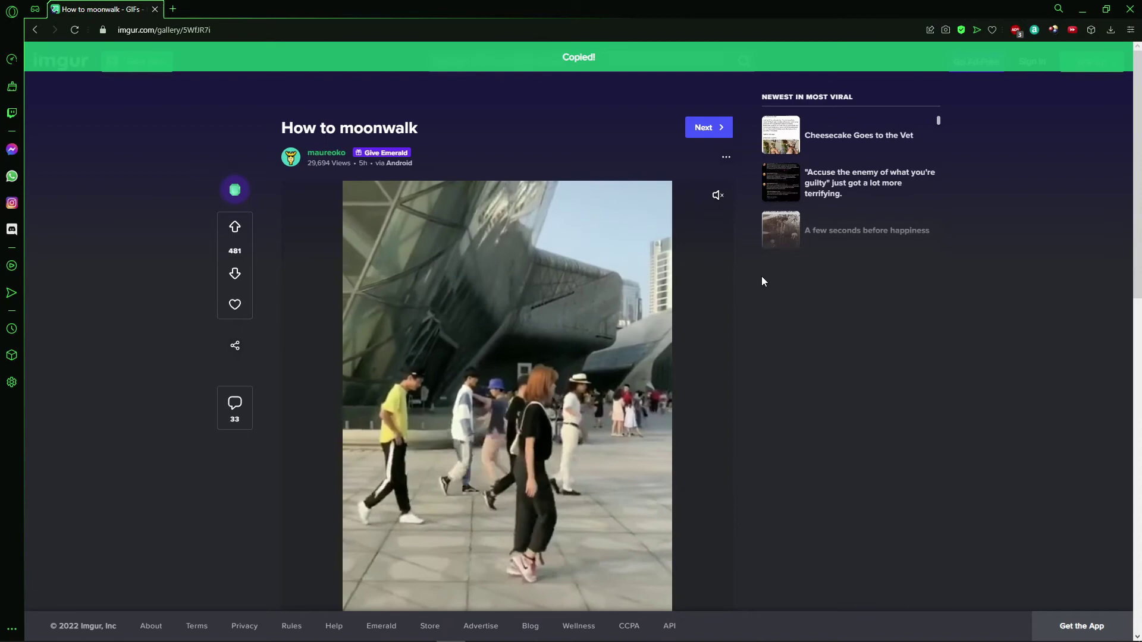
Step: Send the copied moonwalk video link to #general on the TEST server in Discord
key(alt+Tab)
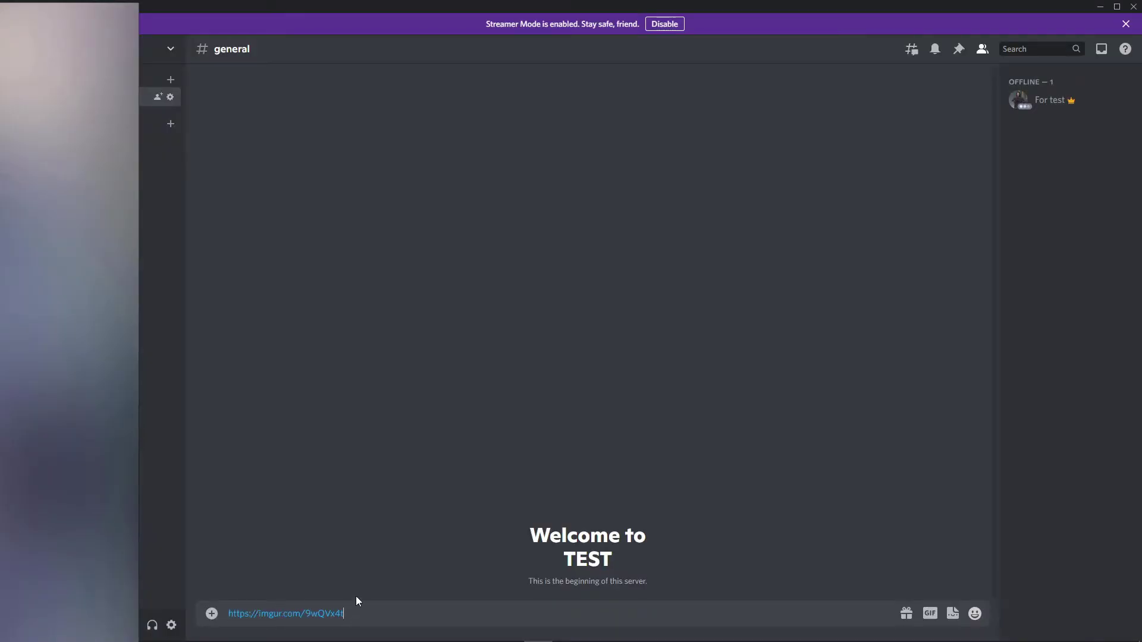
key(Return)
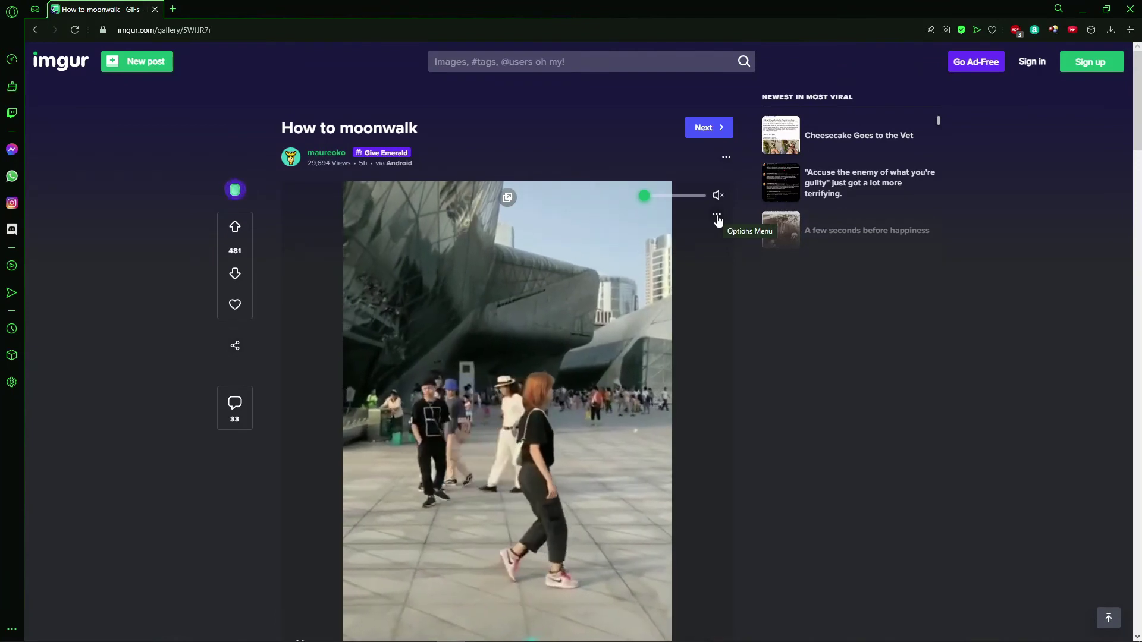
click(717, 218)
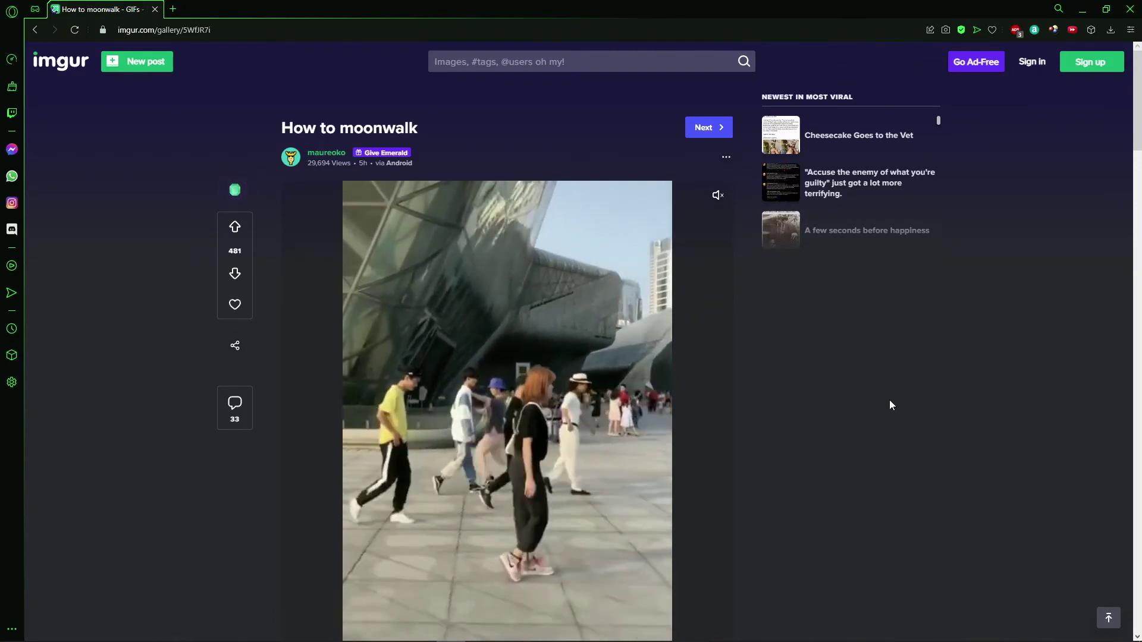